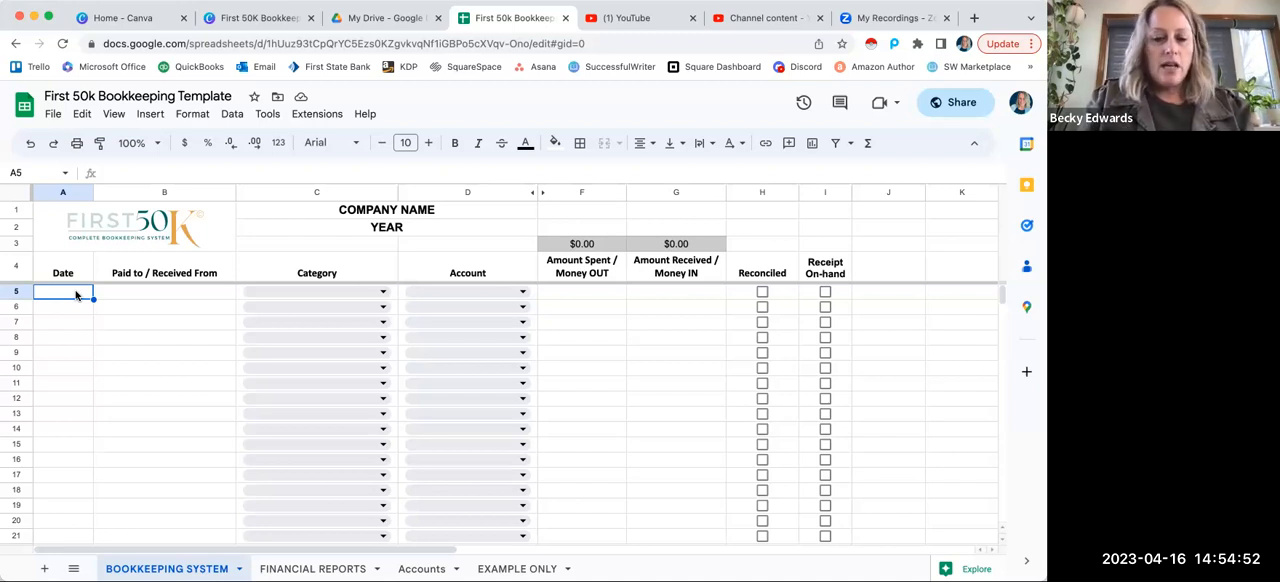
Step: Enter the date 1/1/2023 and the payee Calendly in row 5 of the bookkeeping sheet
{"action": "type", "text": "1/1/2023"}
{"action": "key", "text": "Tab"}
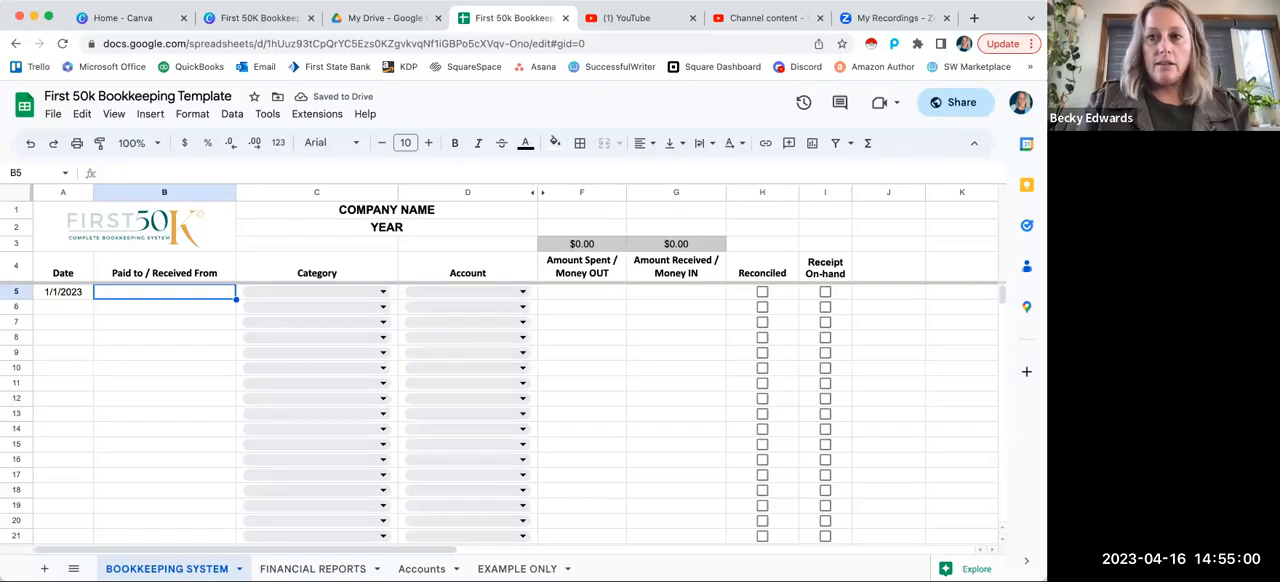
{"action": "type", "text": "Calendly"}
{"action": "key", "text": "Tab"}
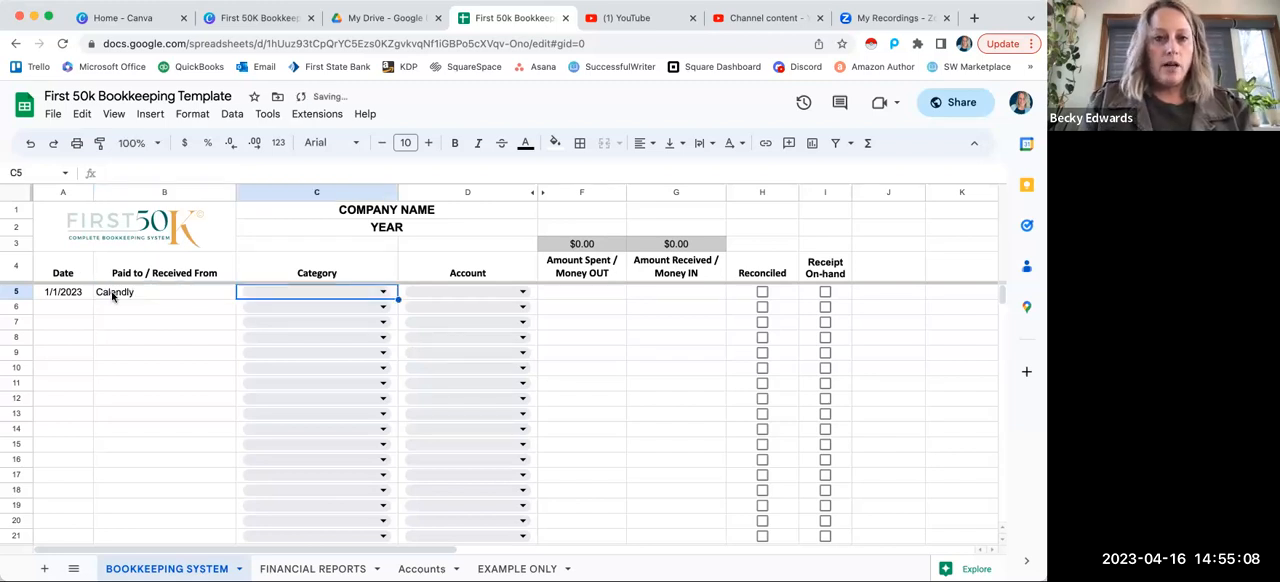
Step: Examine the income, expense, owner and transfer options offered for the row 5 category
{"action": "left_click", "coordinate": [383, 292]}
{"action": "scroll", "coordinate": [367, 397], "scroll_direction": "down", "scroll_amount": 3}
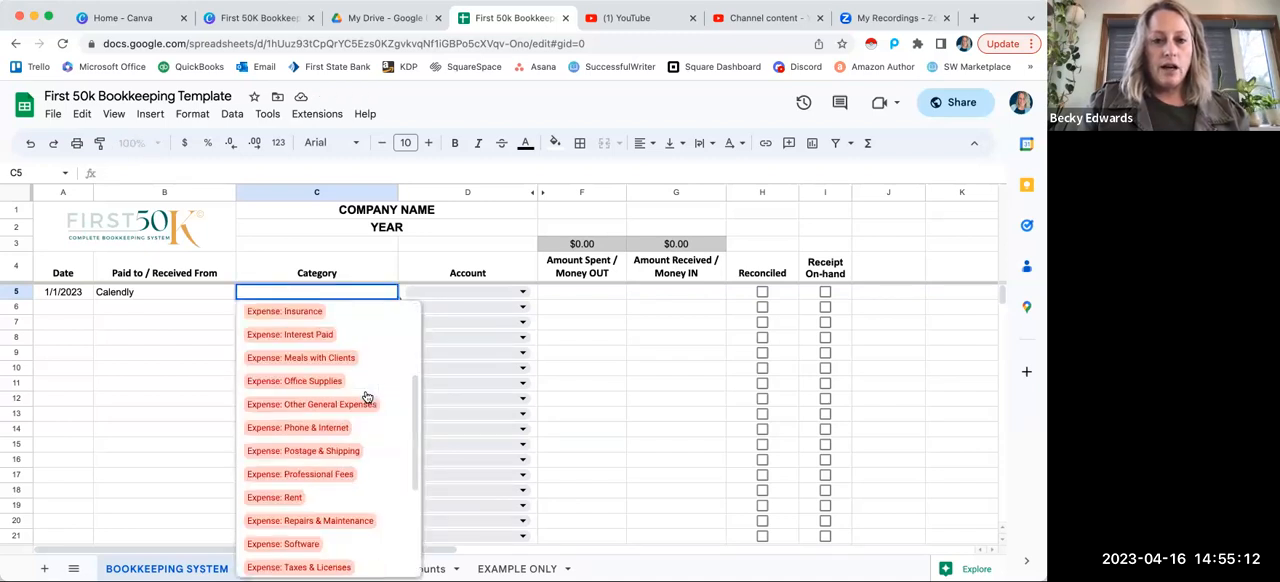
{"action": "scroll", "coordinate": [367, 397], "scroll_direction": "up", "scroll_amount": 1}
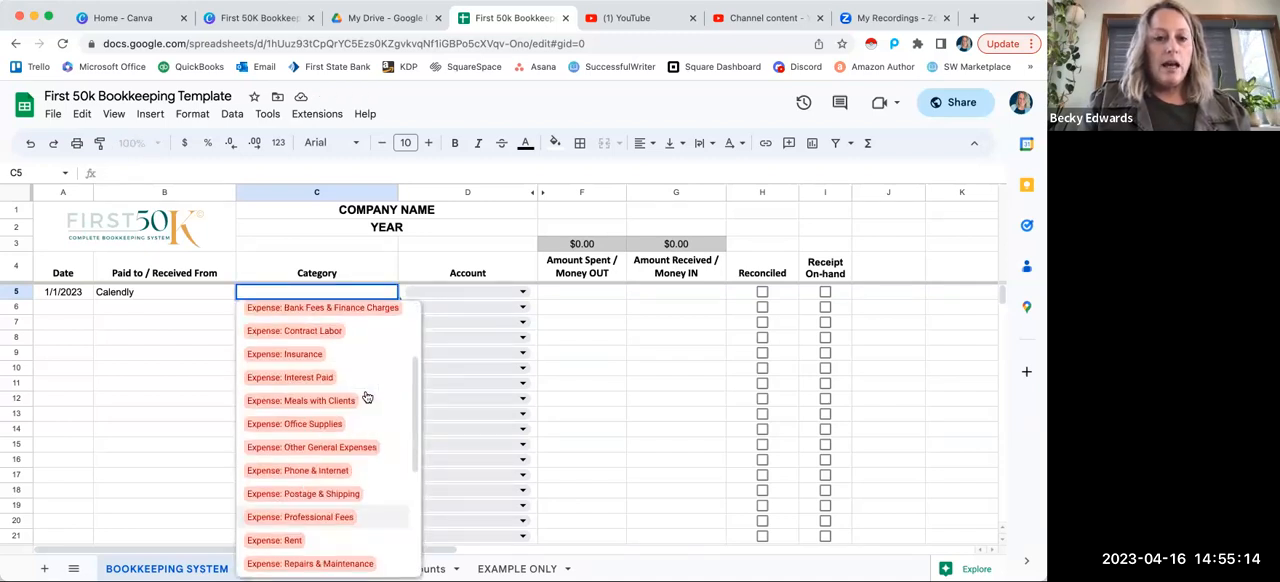
{"action": "scroll", "coordinate": [367, 397], "scroll_direction": "up", "scroll_amount": 2}
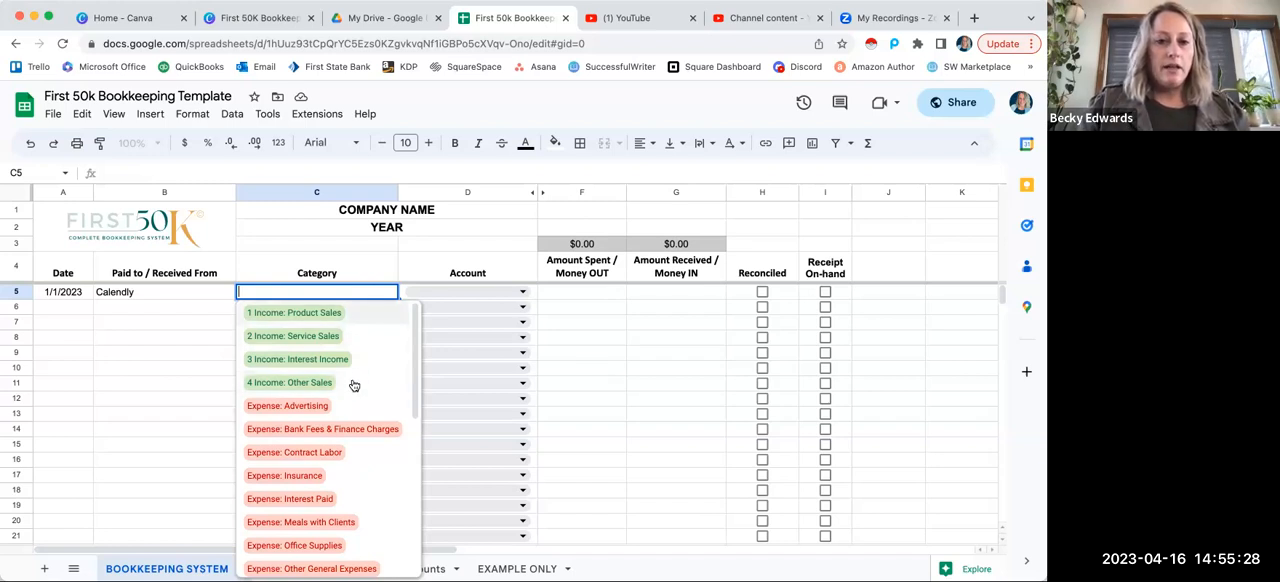
{"action": "scroll", "coordinate": [353, 385], "scroll_direction": "down", "scroll_amount": 2}
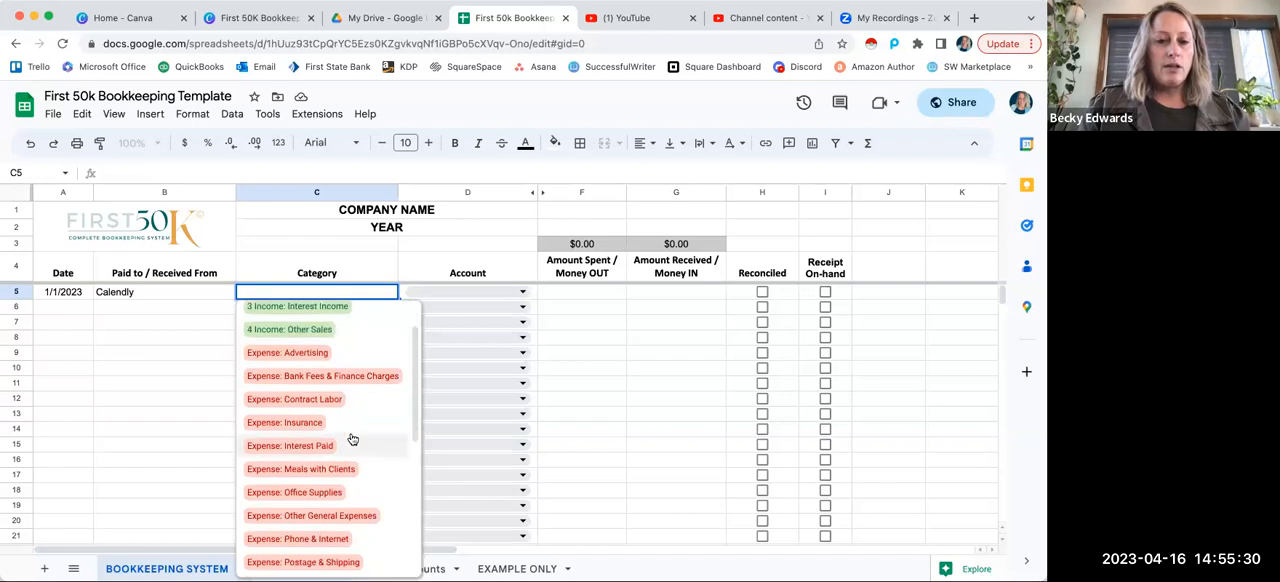
{"action": "scroll", "coordinate": [352, 439], "scroll_direction": "down", "scroll_amount": 3}
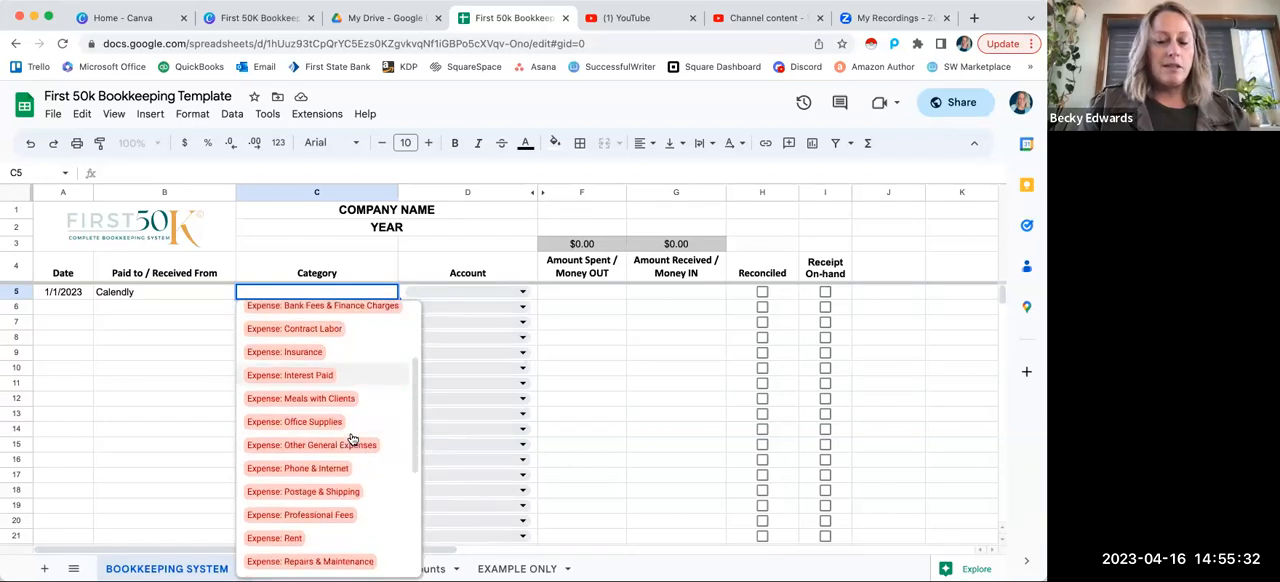
{"action": "scroll", "coordinate": [352, 439], "scroll_direction": "up", "scroll_amount": 1}
{"action": "scroll", "coordinate": [352, 439], "scroll_direction": "down", "scroll_amount": 5}
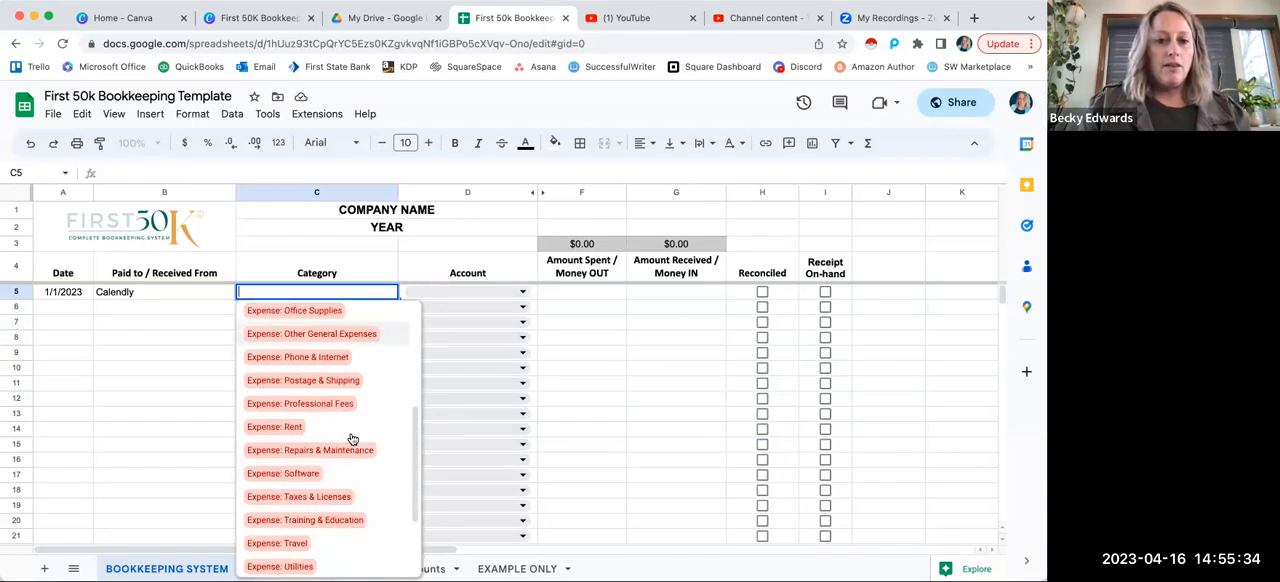
{"action": "scroll", "coordinate": [352, 439], "scroll_direction": "down", "scroll_amount": 5}
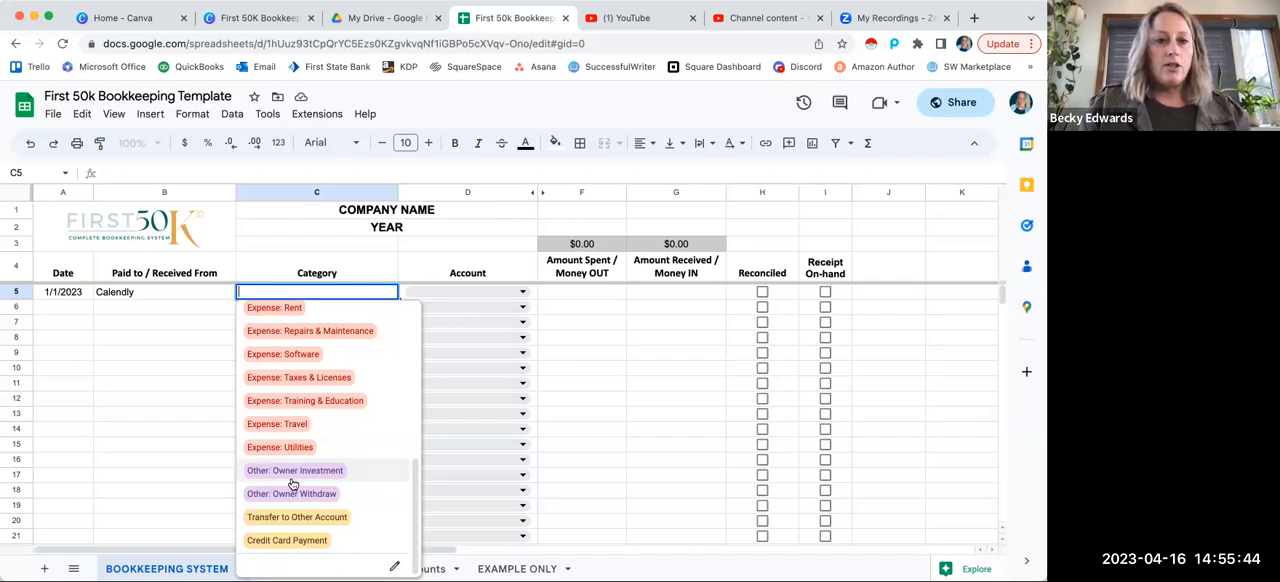
{"action": "scroll", "coordinate": [292, 483], "scroll_direction": "up", "scroll_amount": 5}
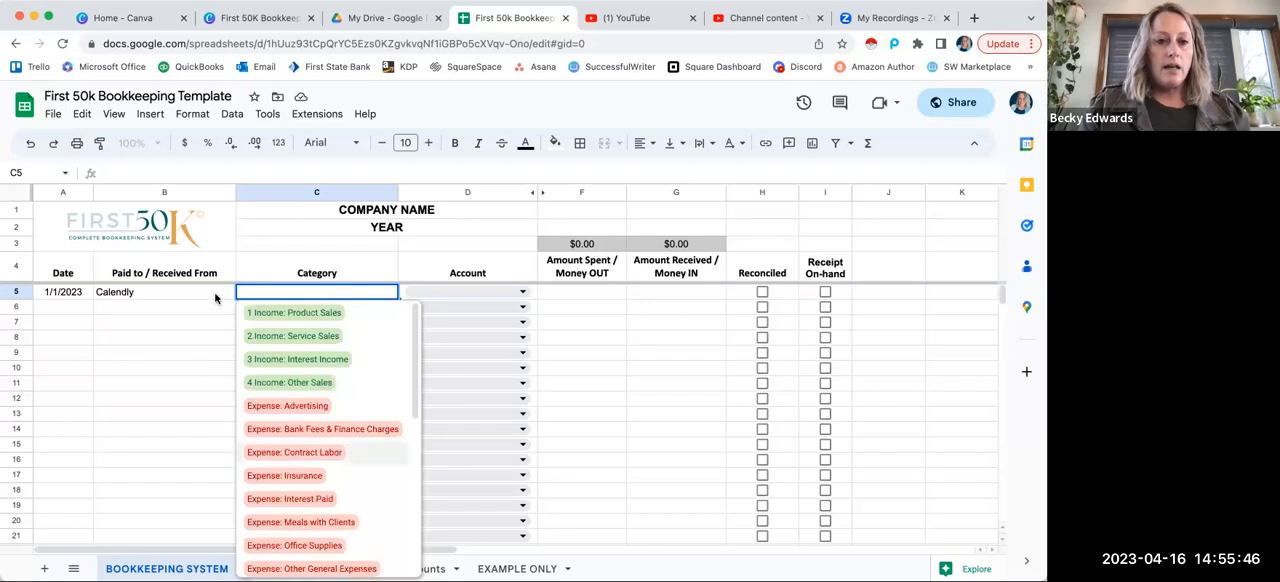
{"action": "key", "text": "Escape"}
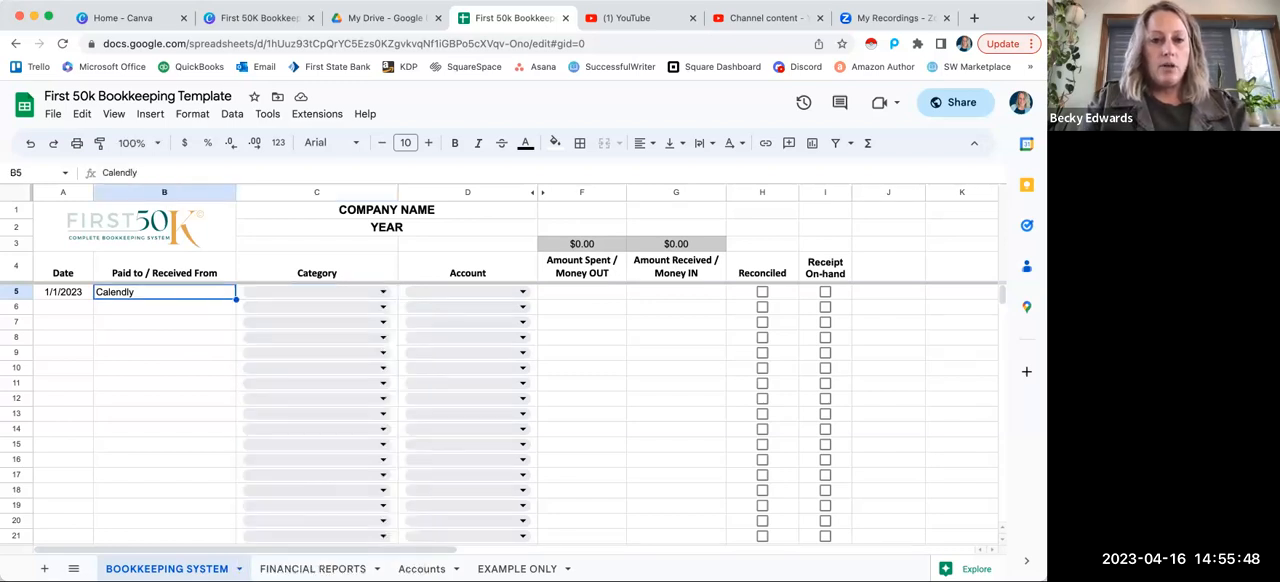
Step: Set the Calendly entry's category to Expense: Software and its account to VISA
{"action": "type", "text": "sof"}
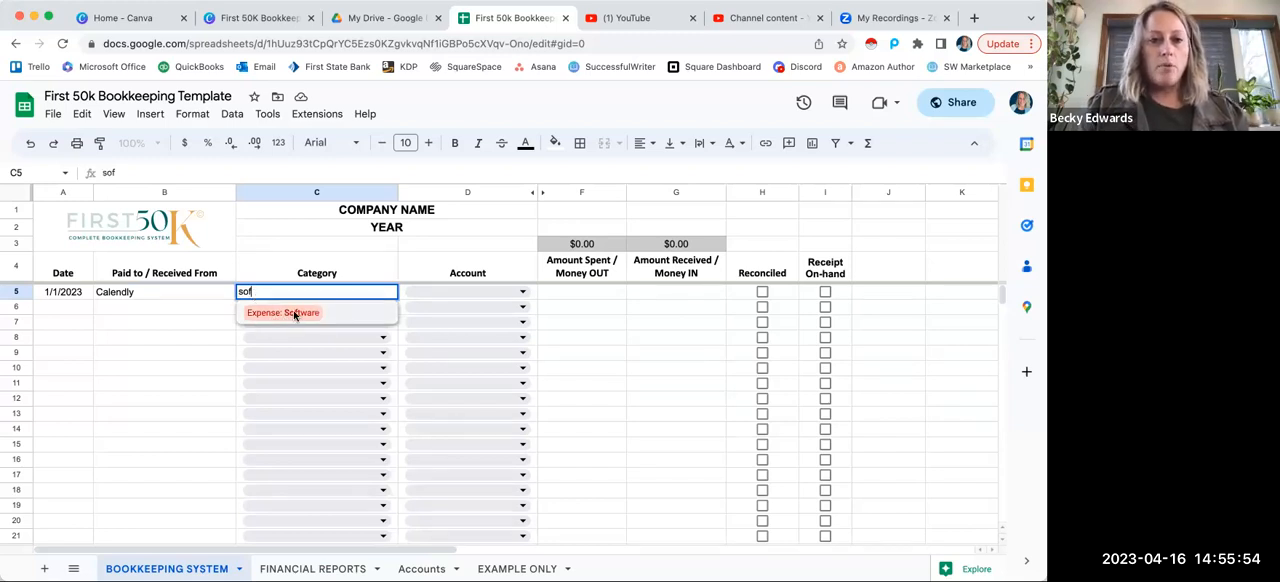
{"action": "key", "text": "Return"}
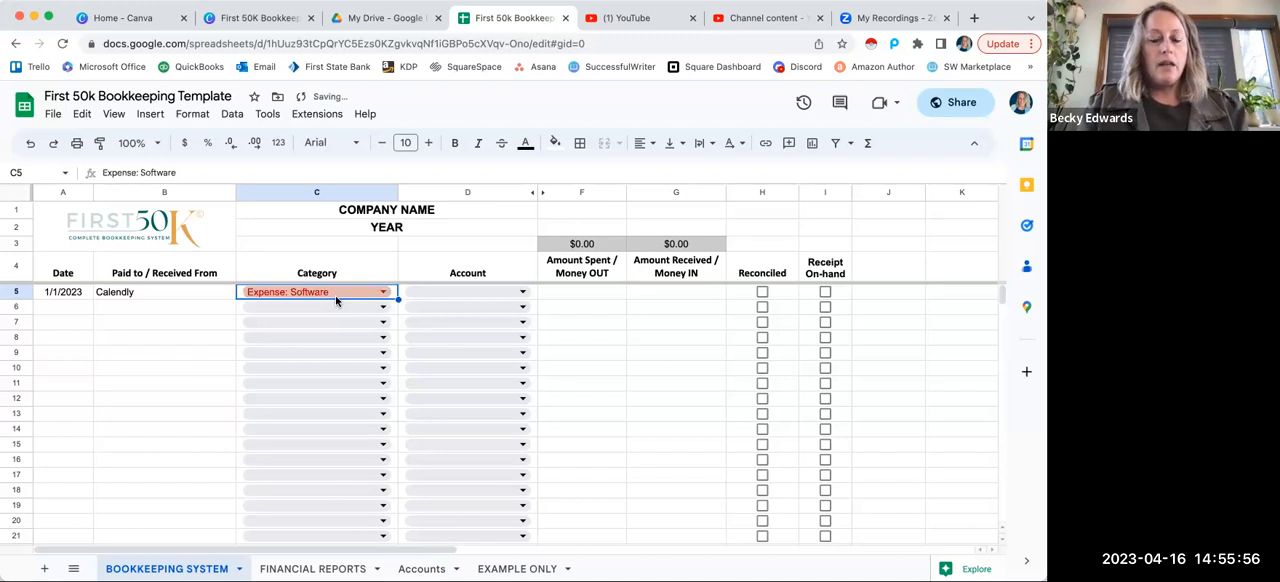
{"action": "left_click", "coordinate": [505, 296]}
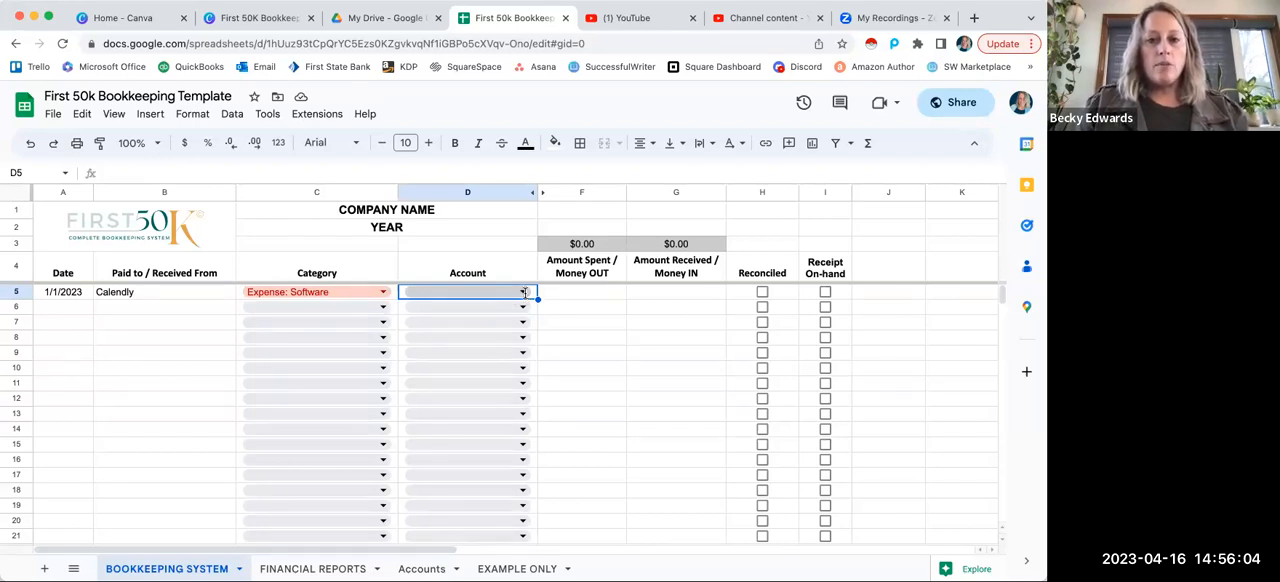
{"action": "left_click", "coordinate": [524, 291]}
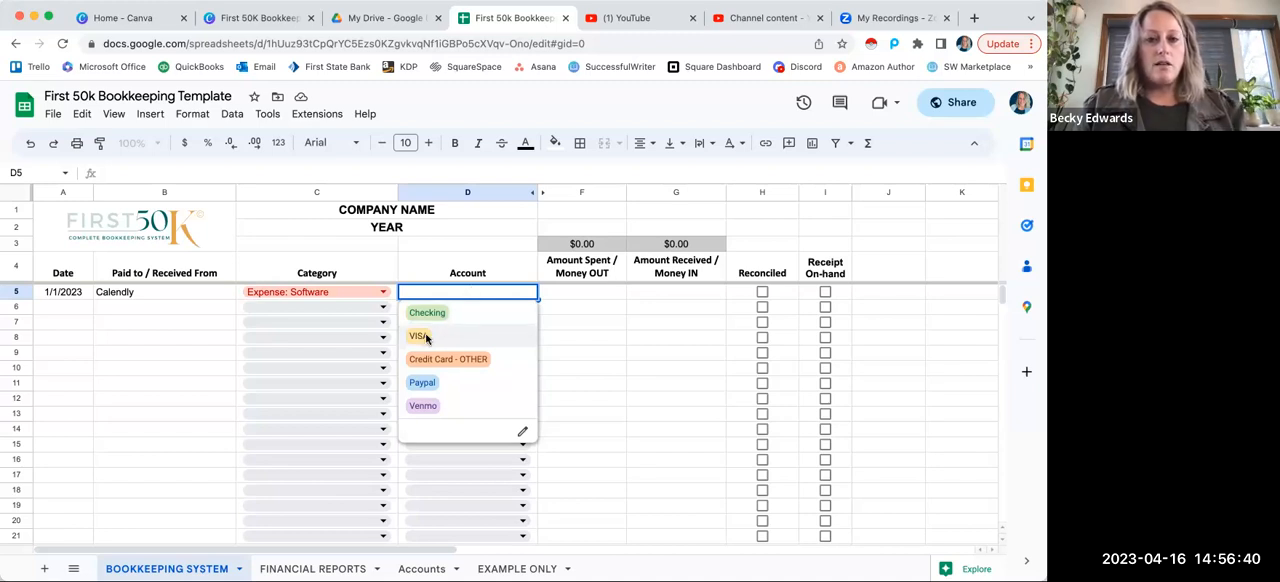
{"action": "left_click", "coordinate": [444, 336]}
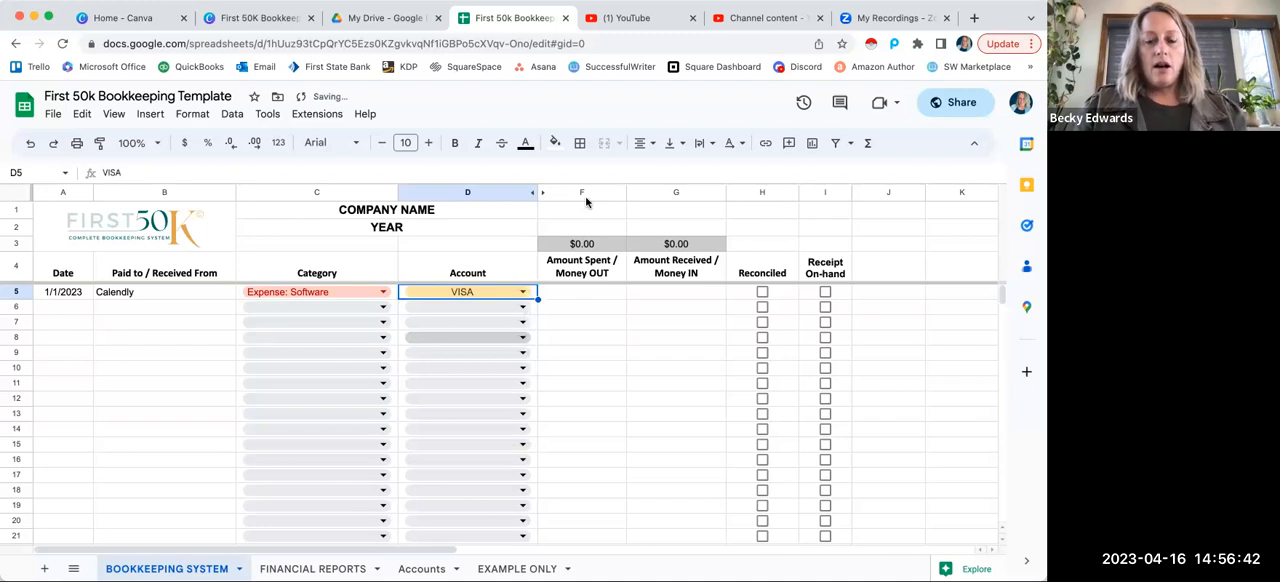
Step: Enter 15.00 as the amount spent for the Calendly entry
{"action": "left_click", "coordinate": [569, 290]}
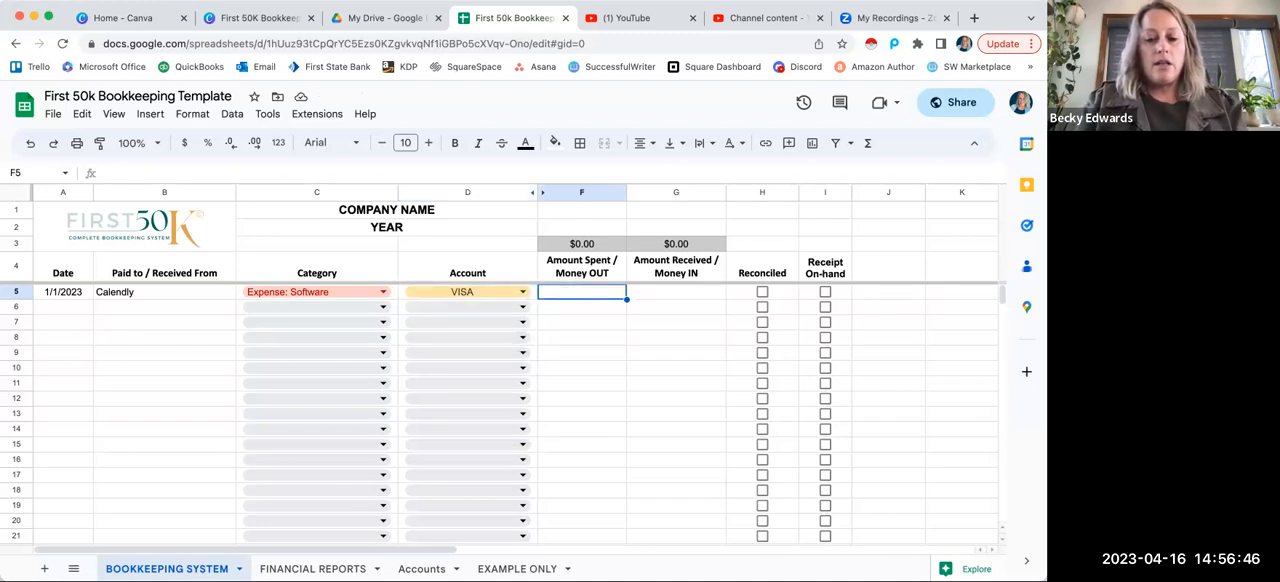
{"action": "type", "text": "15.00"}
{"action": "key", "text": "Tab"}
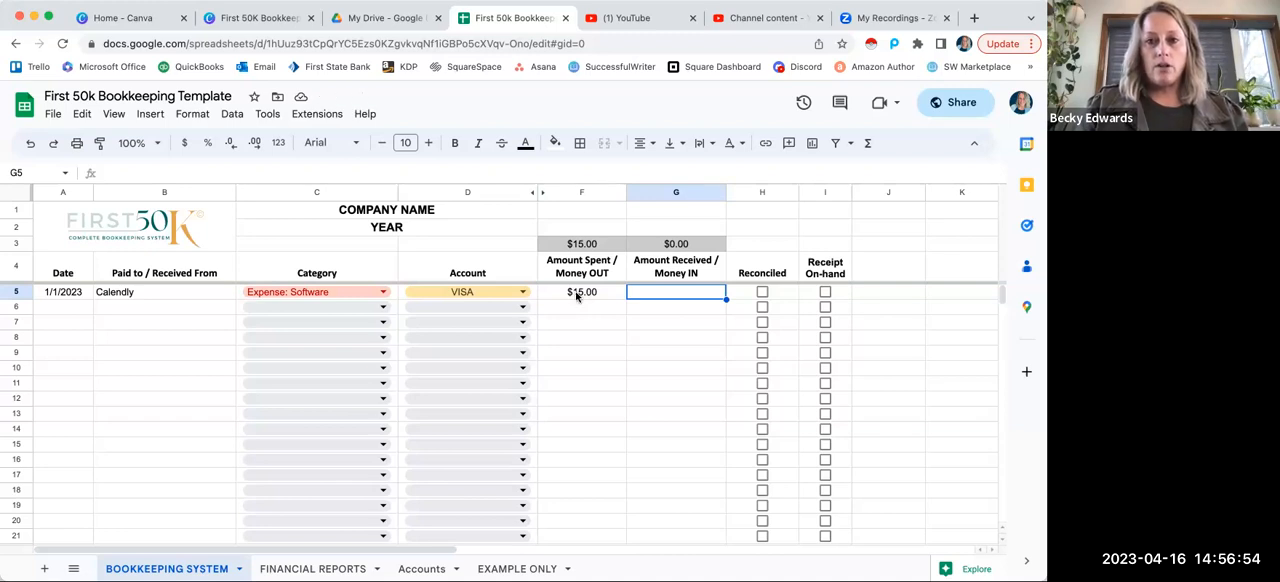
{"action": "left_click", "coordinate": [561, 292]}
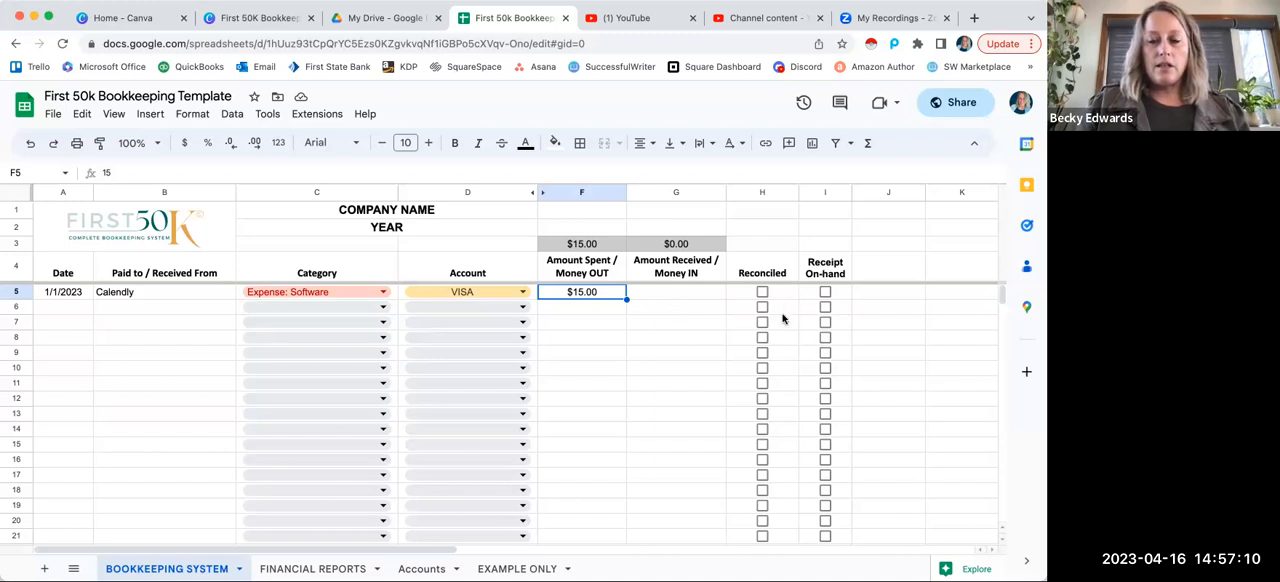
Step: Start an entry in row 6 with the date 1/10 and the client's full name as the payer
{"action": "left_click", "coordinate": [70, 308]}
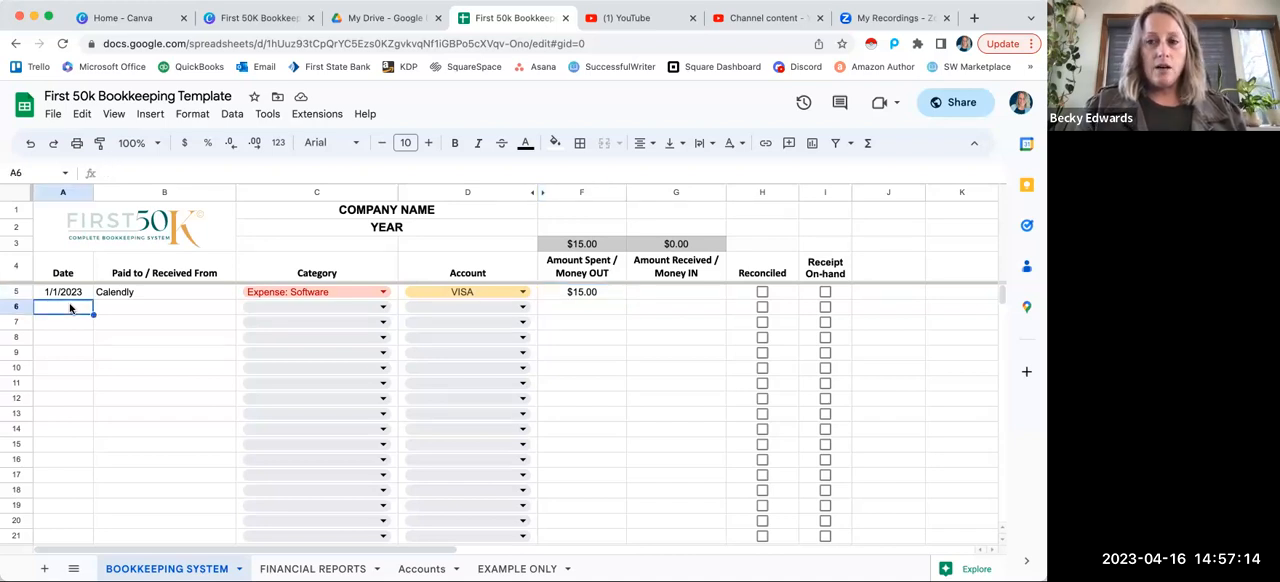
{"action": "type", "text": "1/"}
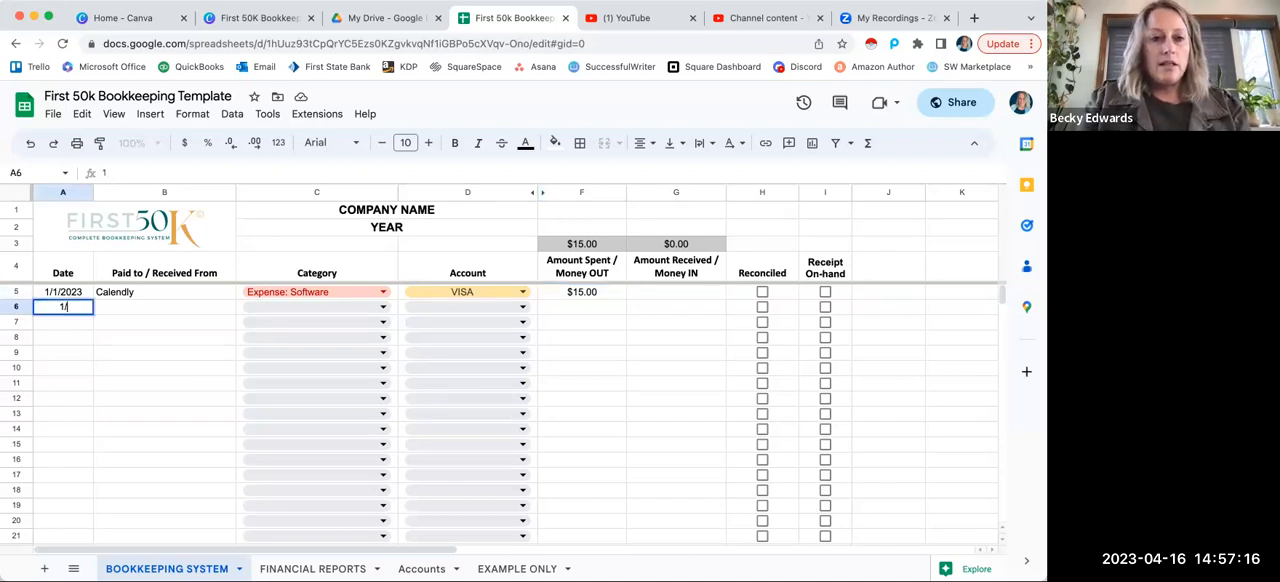
{"action": "type", "text": "10"}
{"action": "key", "text": "Tab"}
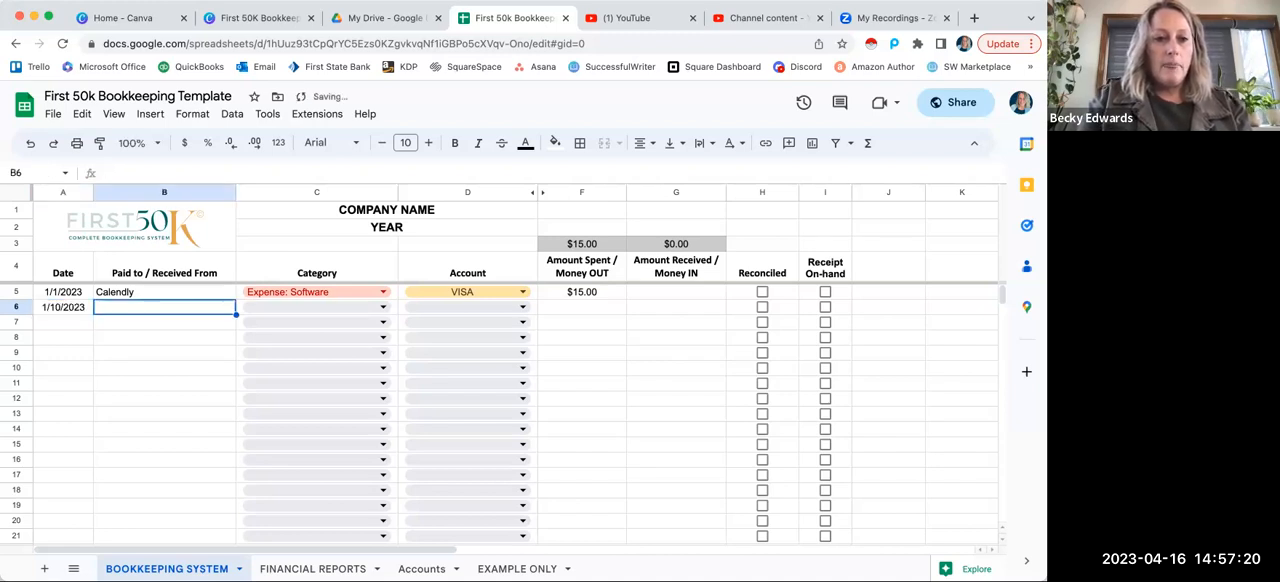
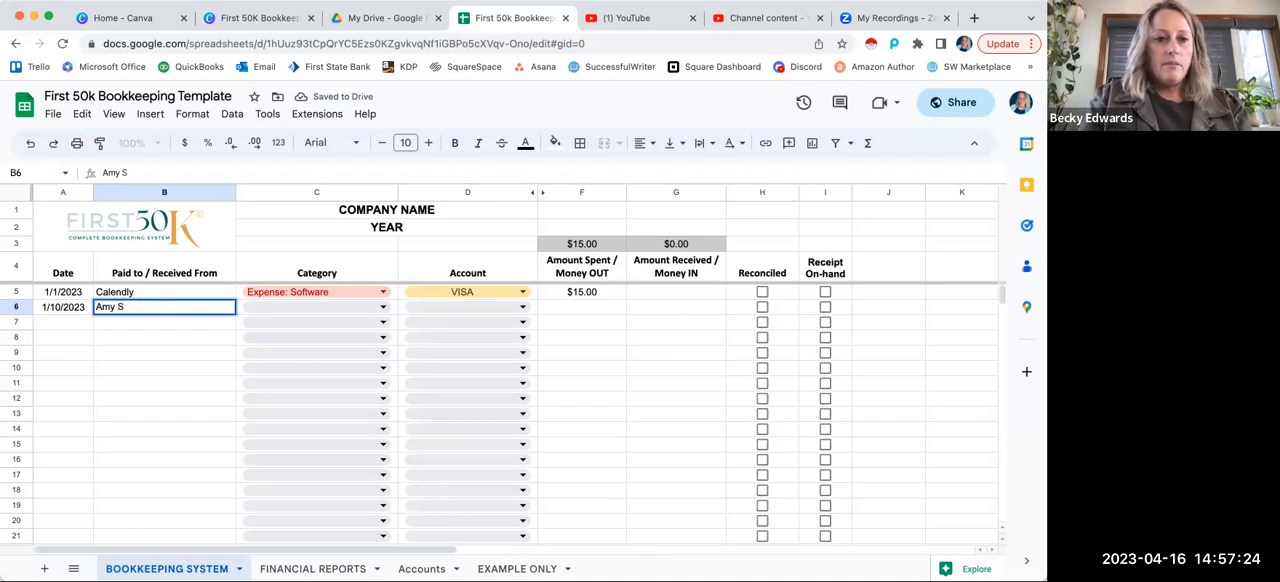
{"action": "key", "text": "Tab"}
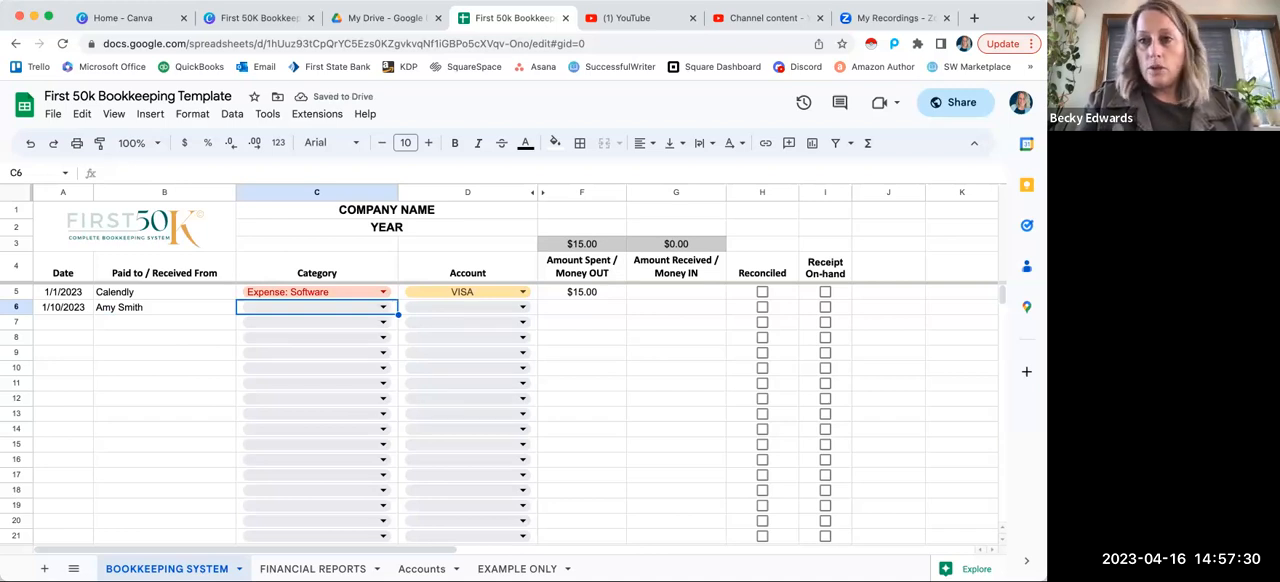
Step: Set the category of the row 6 entry to 2 Income: Service Sales
{"action": "type", "text": "ser"}
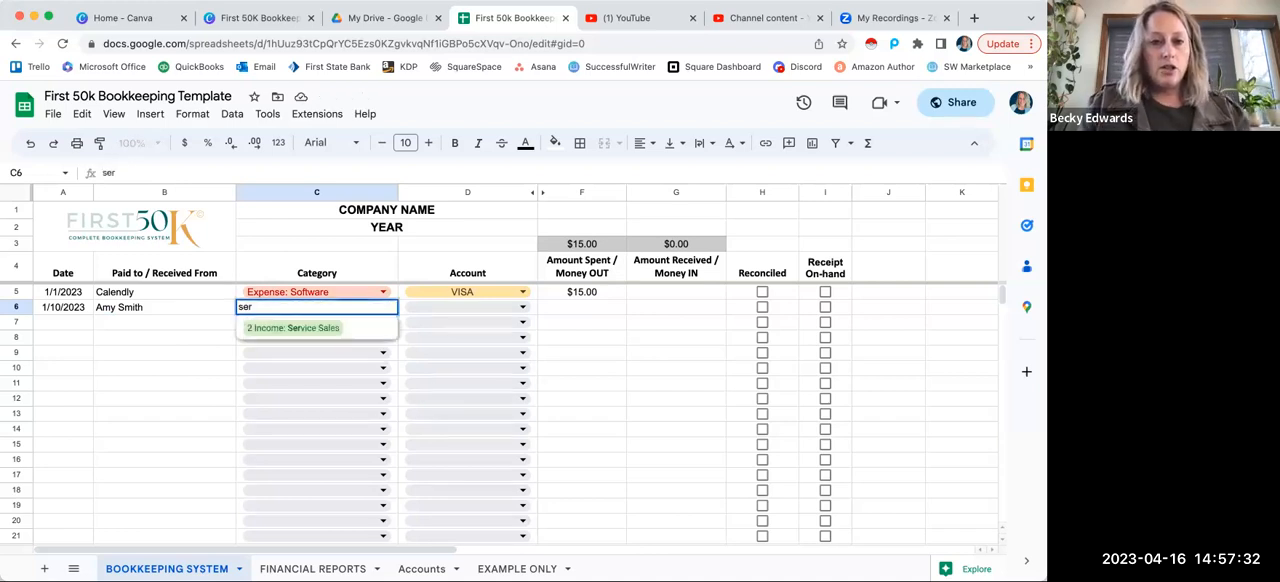
{"action": "left_click", "coordinate": [280, 330]}
{"action": "left_click", "coordinate": [386, 313]}
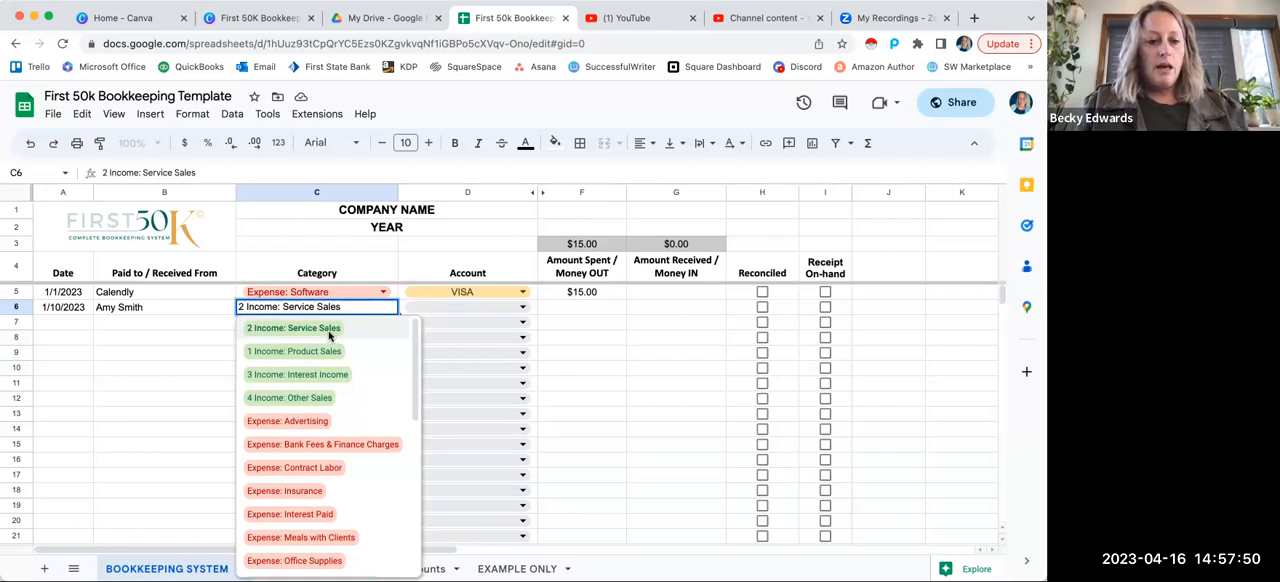
{"action": "left_click", "coordinate": [329, 336]}
{"action": "key", "text": "Tab"}
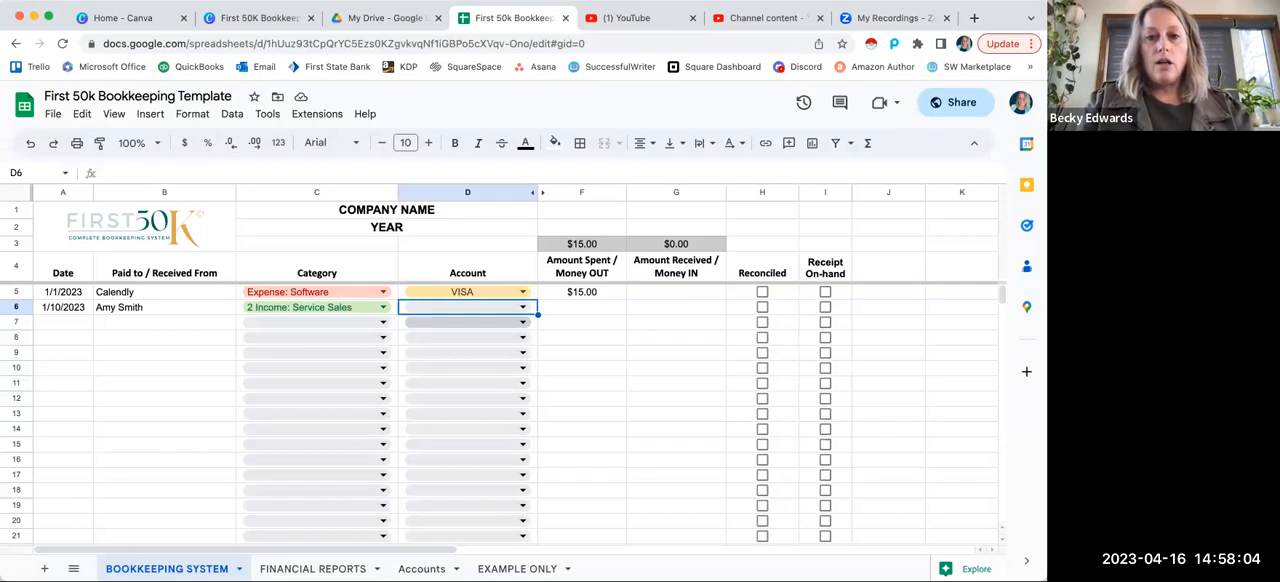
Step: Assign the row 6 entry to the Checking account and enter 297.00 as the amount received
{"action": "type", "text": "che"}
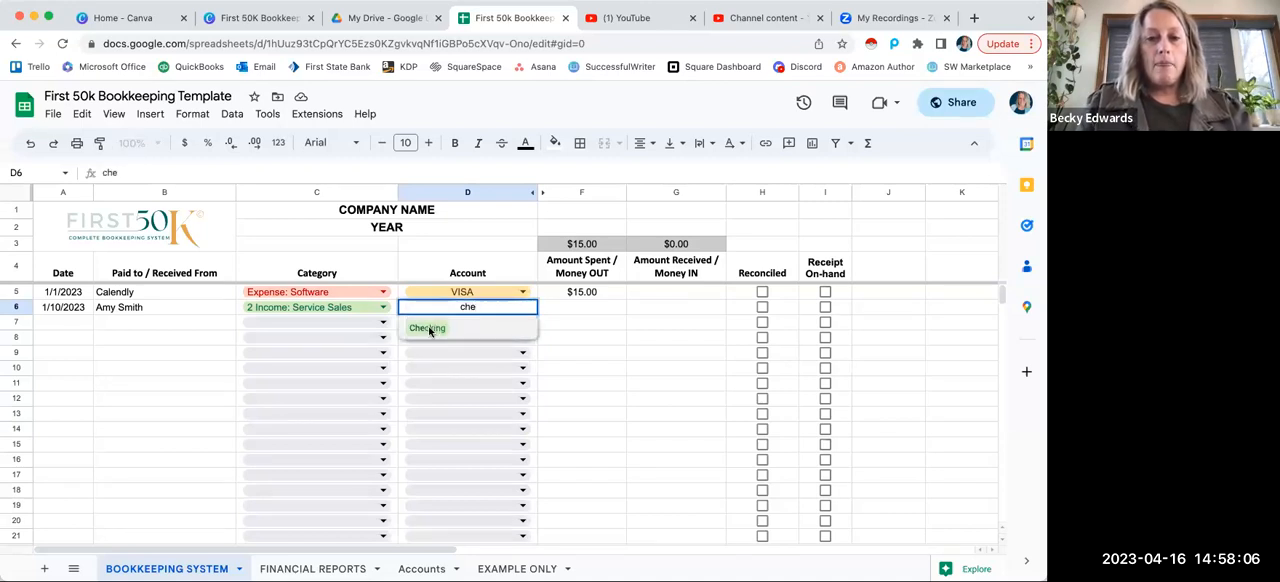
{"action": "left_click", "coordinate": [431, 330]}
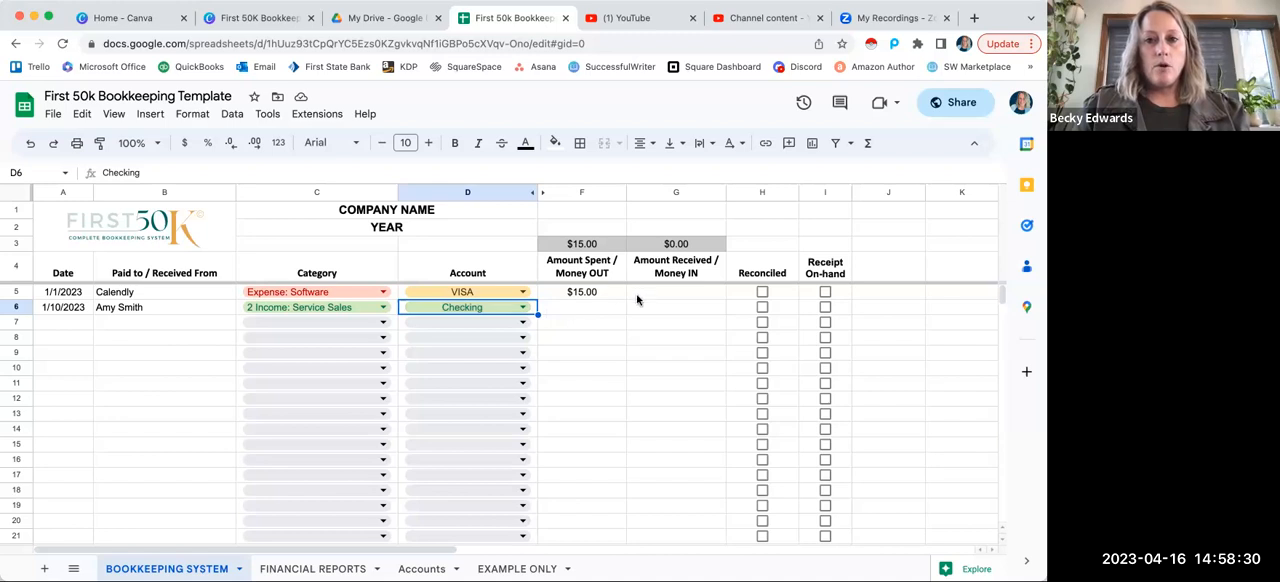
{"action": "key", "text": "Tab"}
{"action": "key", "text": "Tab"}
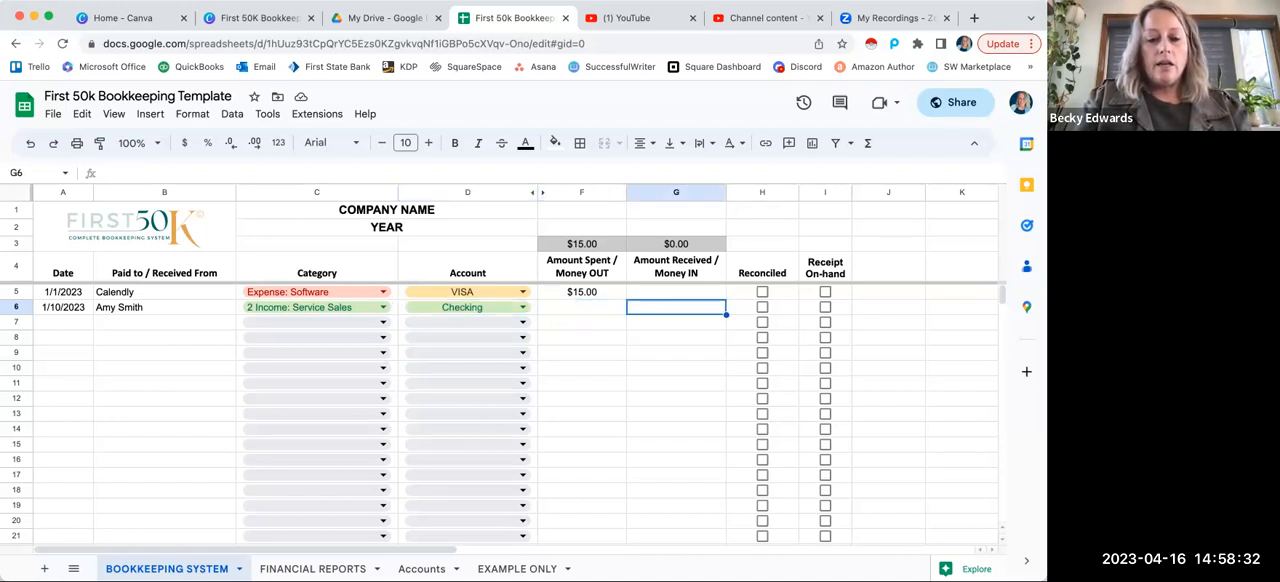
{"action": "type", "text": "297"}
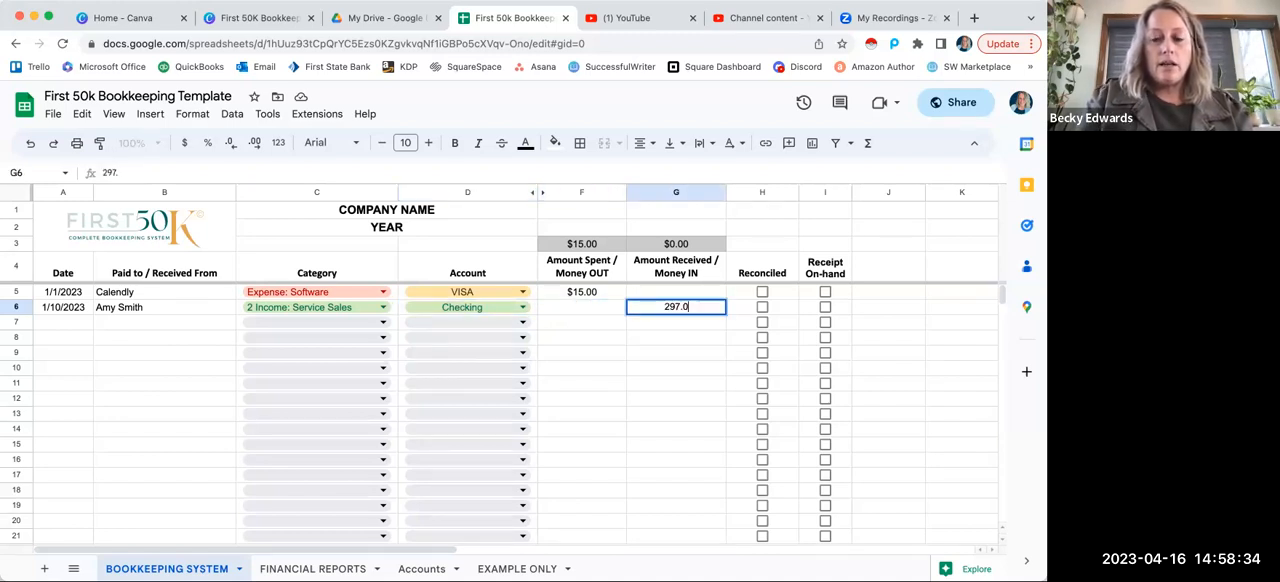
{"action": "key", "text": "Tab"}
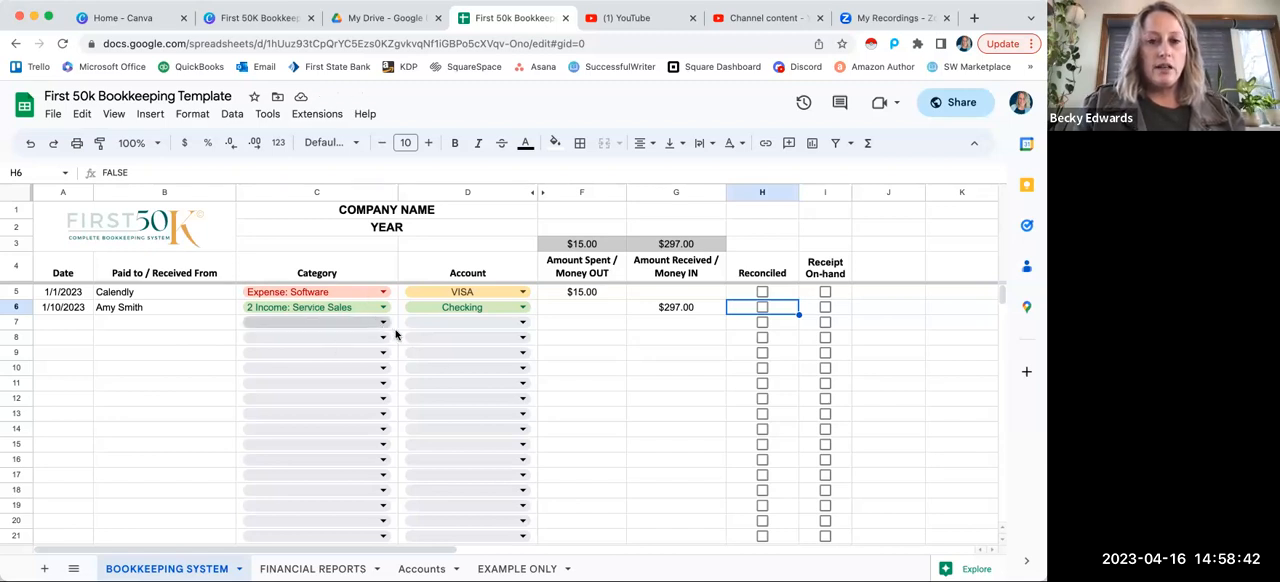
Step: Examine the income and expense lines of the Profit & Loss Statement on the FINANCIAL REPORTS sheet
{"action": "left_click", "coordinate": [321, 569]}
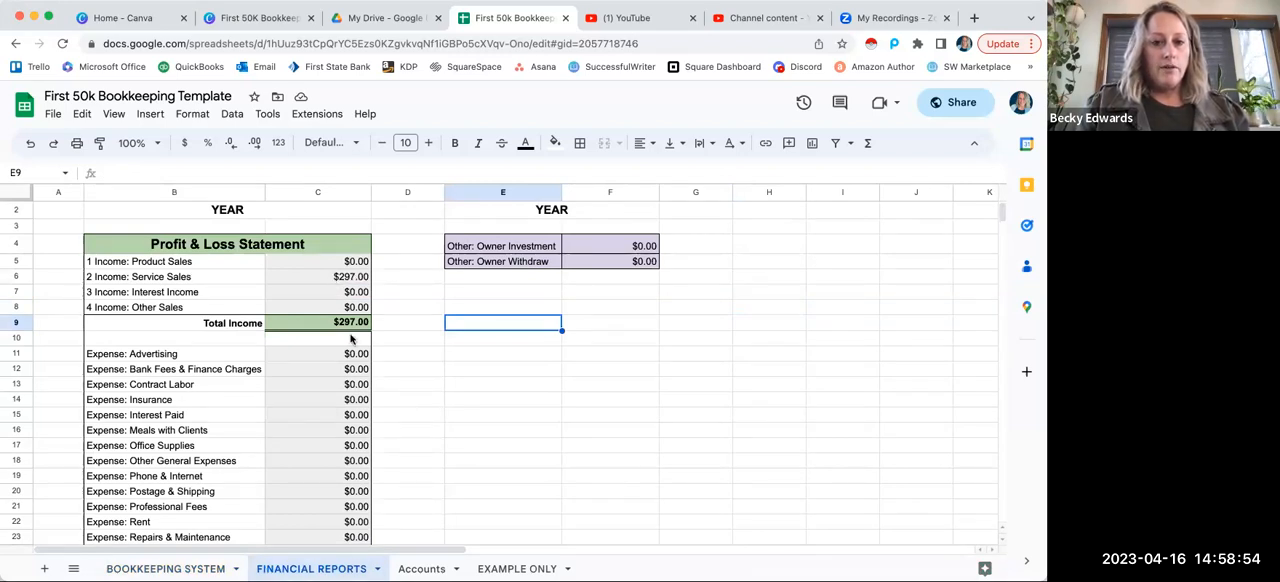
{"action": "scroll", "coordinate": [329, 492], "scroll_direction": "down", "scroll_amount": 2}
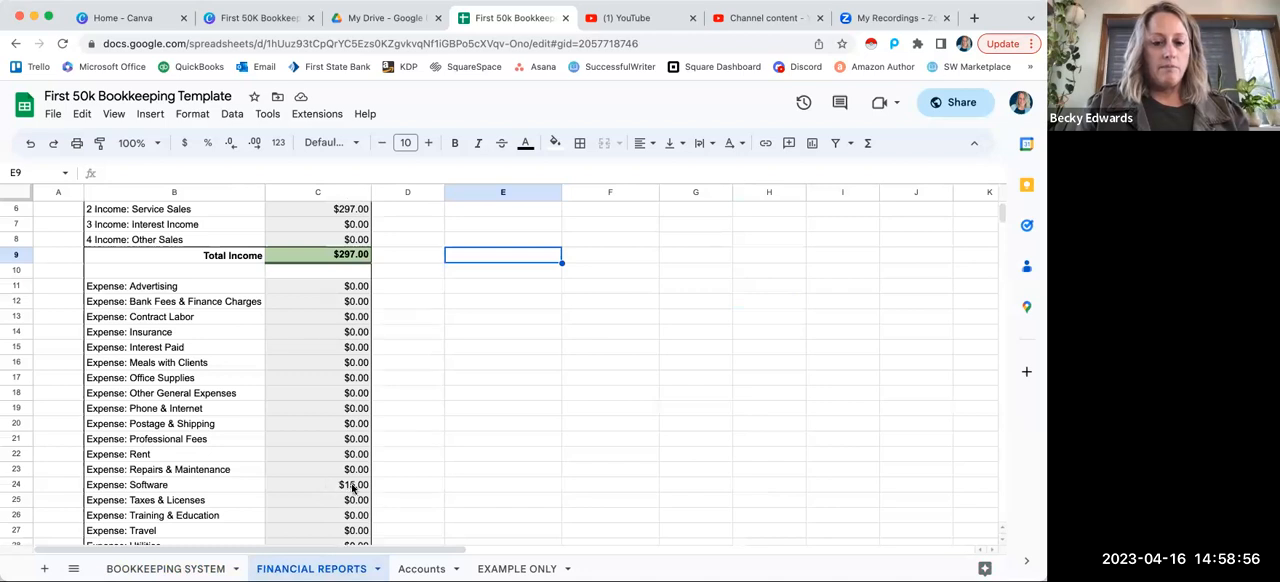
Step: Return from the top of the Profit & Loss Statement to the transaction list on the BOOKKEEPING SYSTEM sheet
{"action": "scroll", "coordinate": [406, 471], "scroll_direction": "up", "scroll_amount": 3}
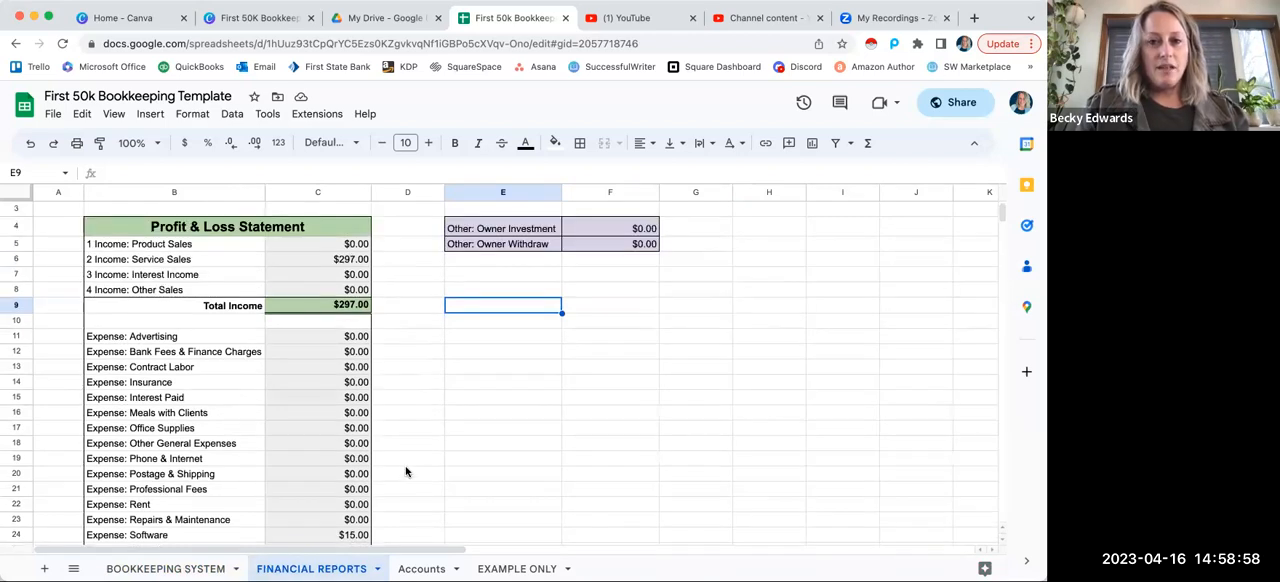
{"action": "left_click", "coordinate": [171, 570]}
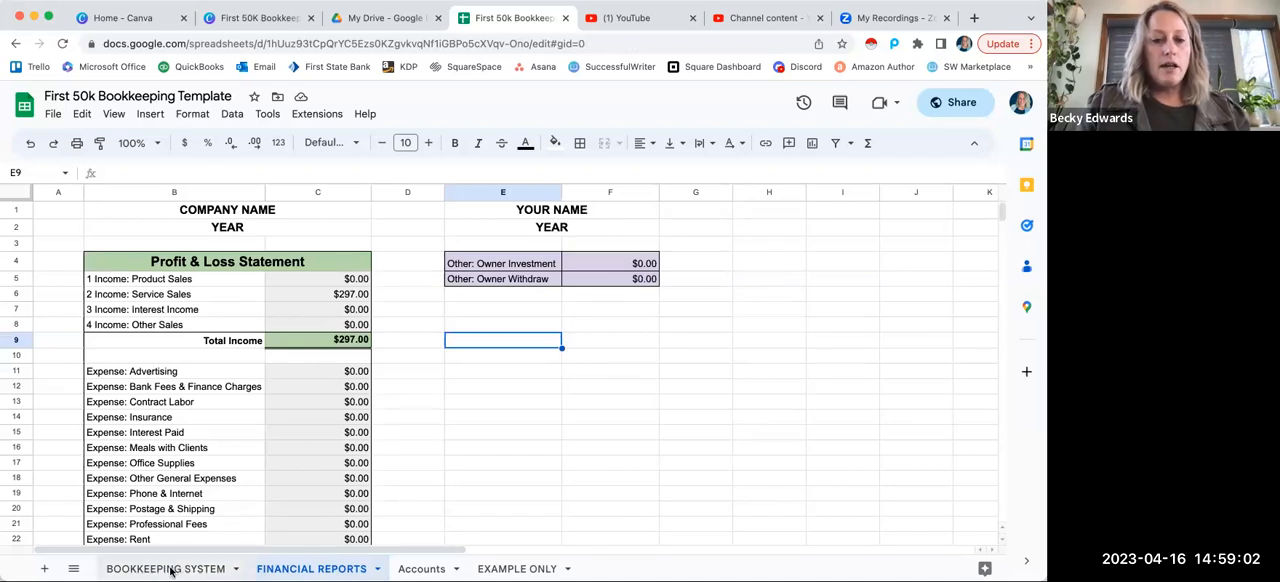
{"action": "left_click", "coordinate": [171, 570]}
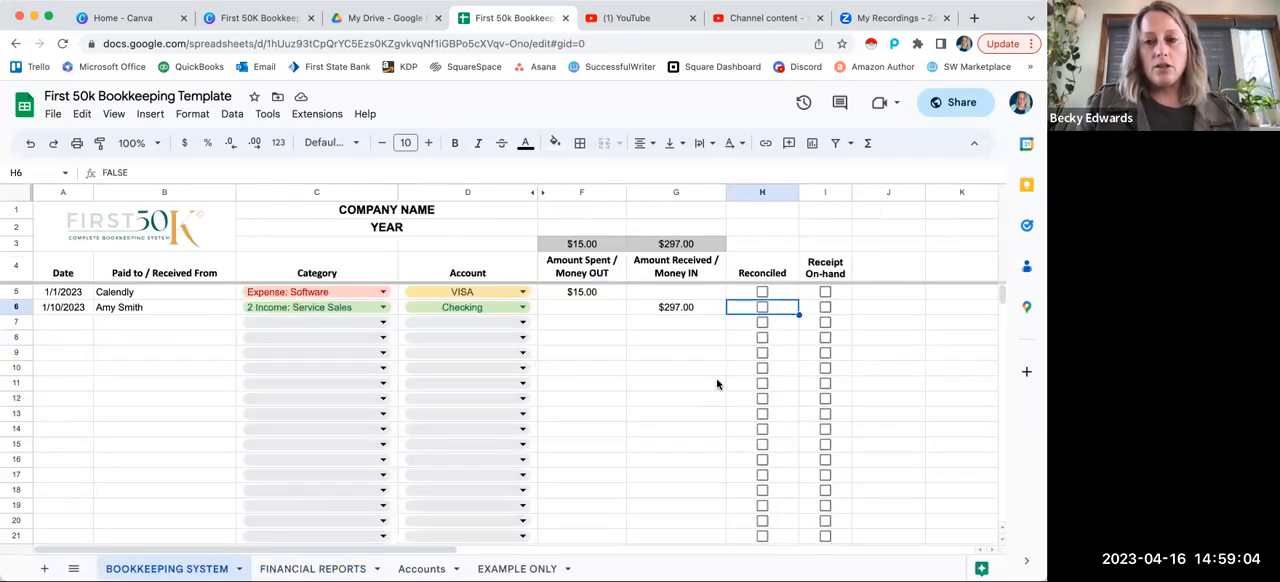
Step: Try out the Reconciled checkboxes of rows 5 and 6 and the Receipt On-hand checkbox of row 6, clearing each again
{"action": "left_click", "coordinate": [762, 293]}
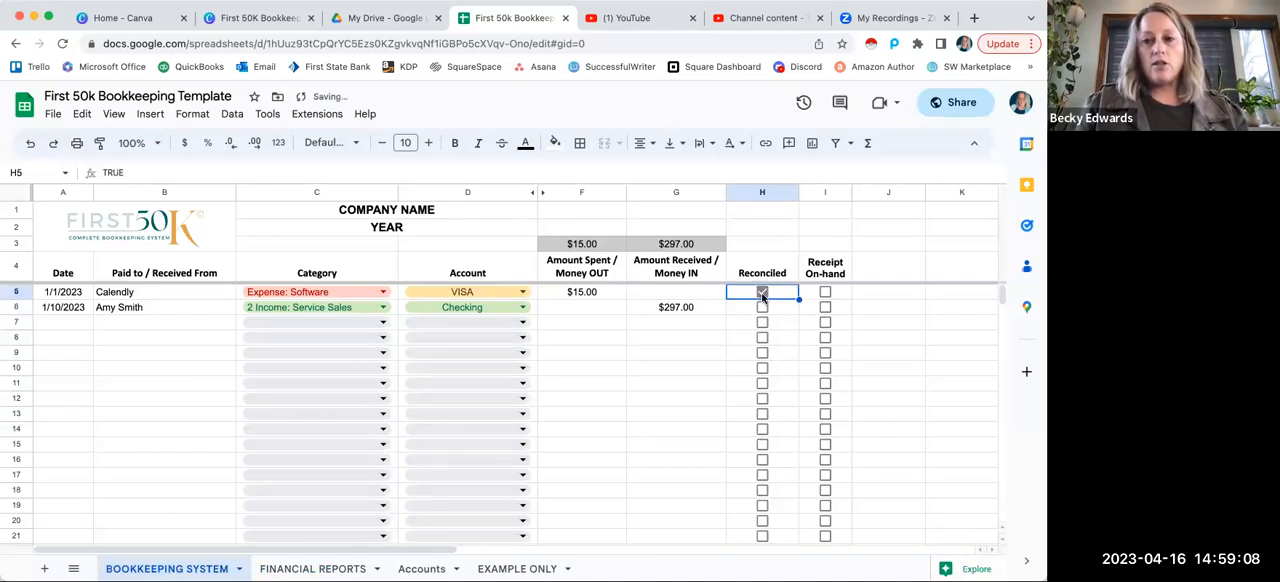
{"action": "left_click", "coordinate": [762, 293]}
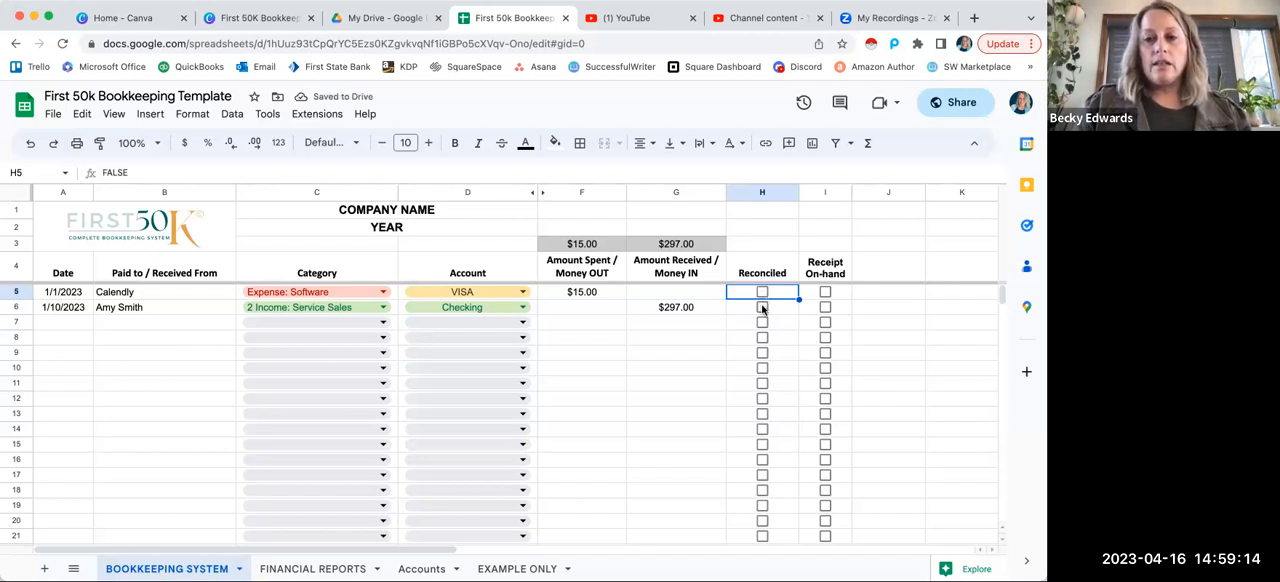
{"action": "left_click", "coordinate": [762, 308]}
{"action": "left_click", "coordinate": [825, 308]}
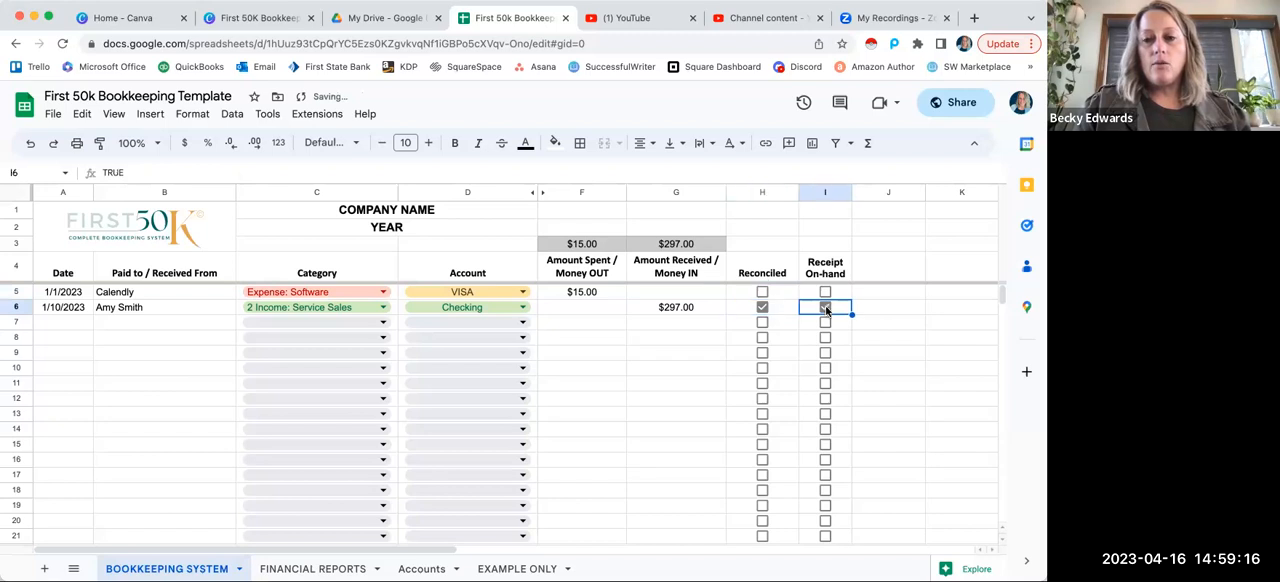
{"action": "left_click", "coordinate": [825, 308]}
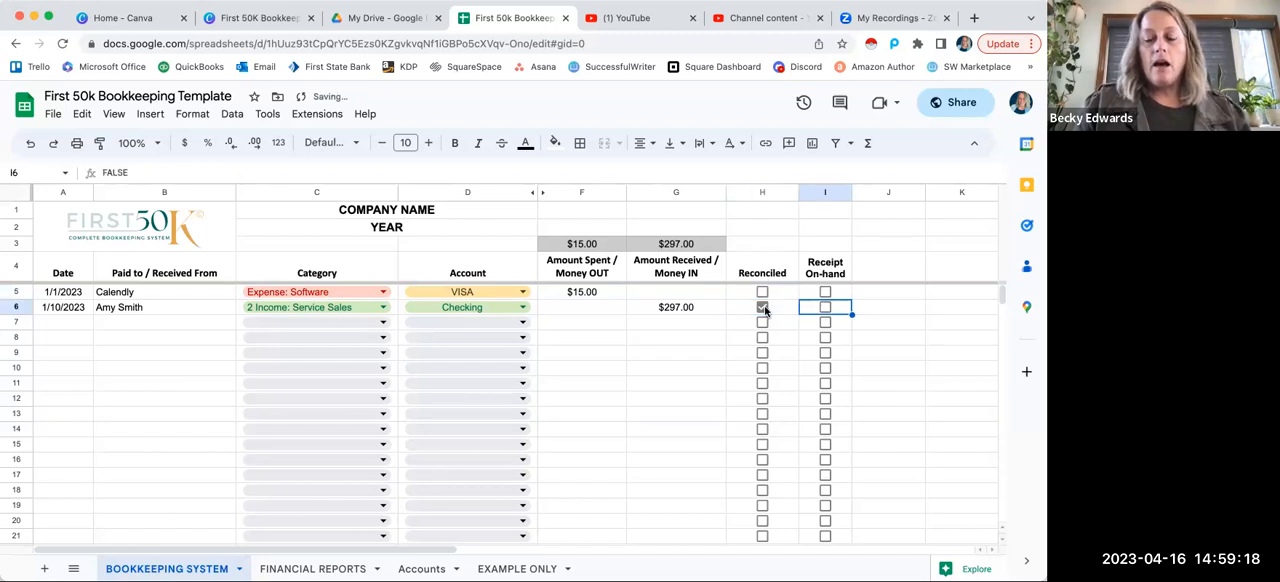
{"action": "left_click", "coordinate": [763, 308]}
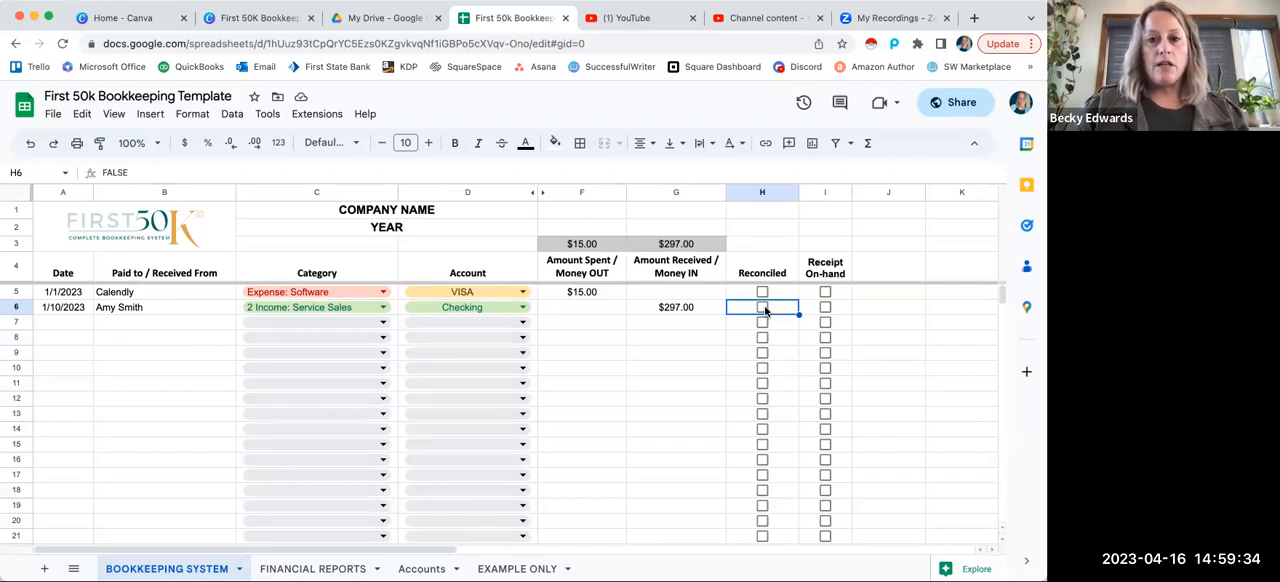
Step: Select the empty Date cell in row 7 for a new transaction entry
{"action": "left_click", "coordinate": [66, 320]}
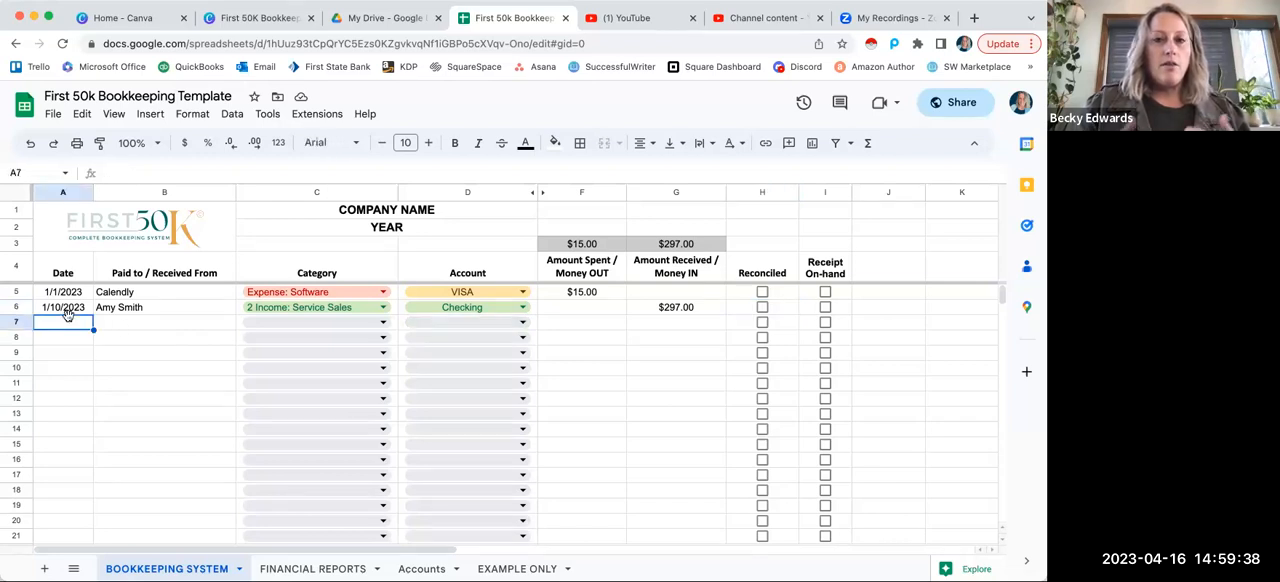